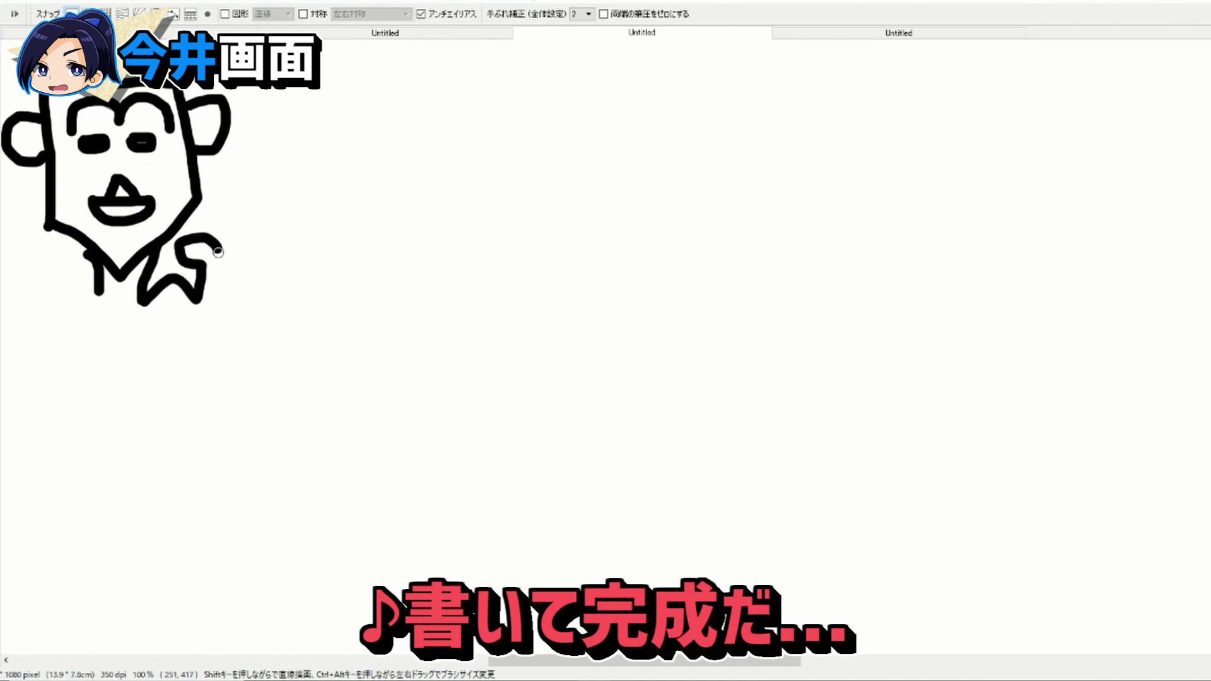
Draw the curved arm outline beneath the neck of the small character sketch.
mouse_move(100, 298)
left_mouse_down()
mouse_move(48, 280)
mouse_move(66, 268)
mouse_move(21, 254)
mouse_move(45, 272)
mouse_move(29, 292)
mouse_move(35, 318)
mouse_move(101, 320)
left_mouse_up()
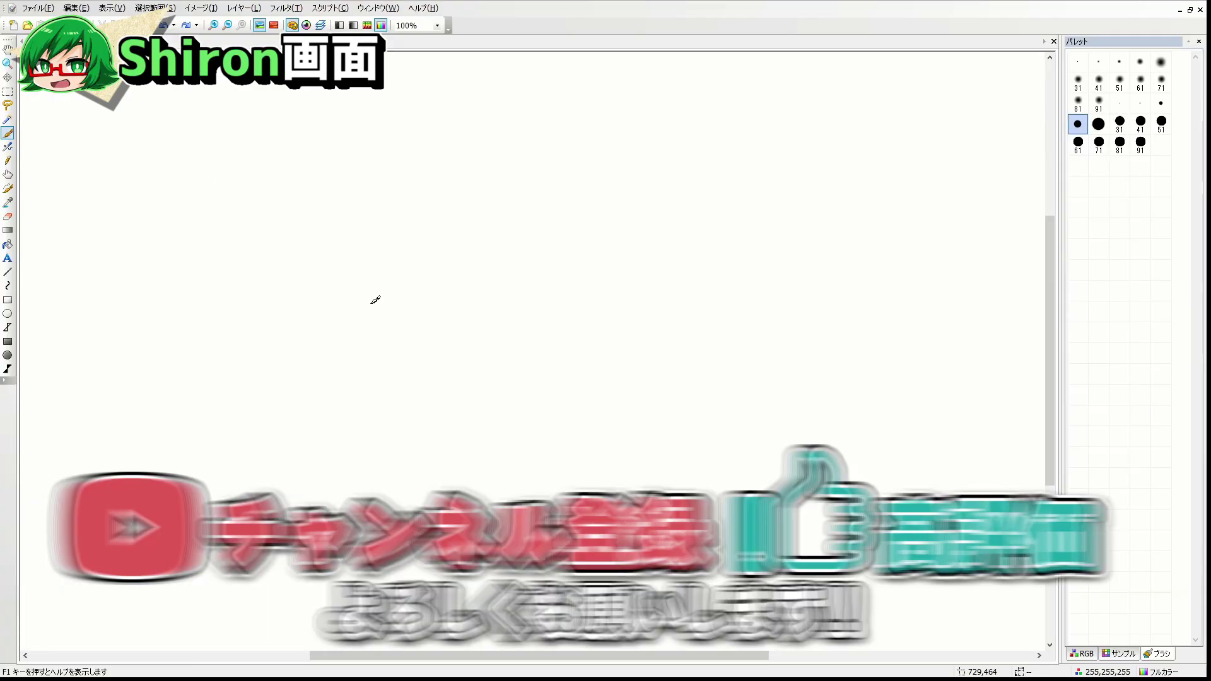
Draw the large head's pointed-chin face outline and the spiky hair rising from its double-arched hairline.
mouse_move(372, 292)
left_mouse_down()
mouse_move(383, 387)
mouse_move(460, 442)
mouse_move(691, 409)
mouse_move(738, 218)
left_mouse_up()
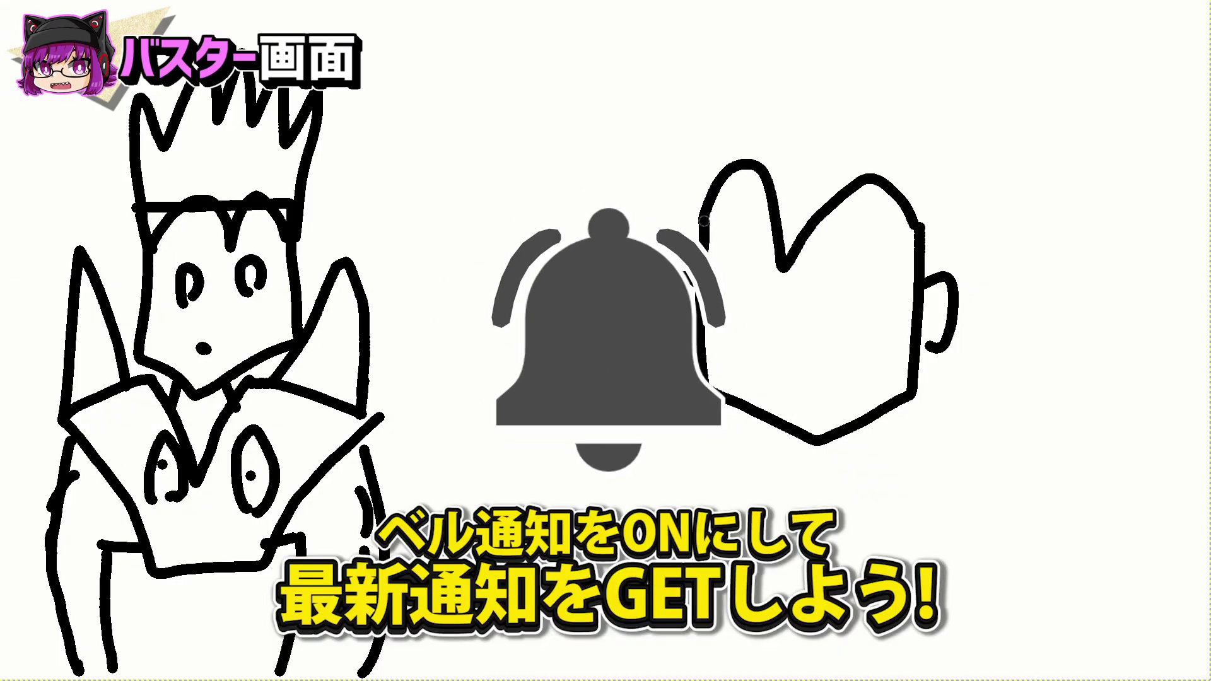
mouse_move(704, 221)
left_mouse_down()
mouse_move(745, 57)
mouse_move(755, 94)
mouse_move(790, 17)
mouse_move(825, 5)
mouse_move(896, 36)
mouse_move(927, 230)
left_mouse_up()
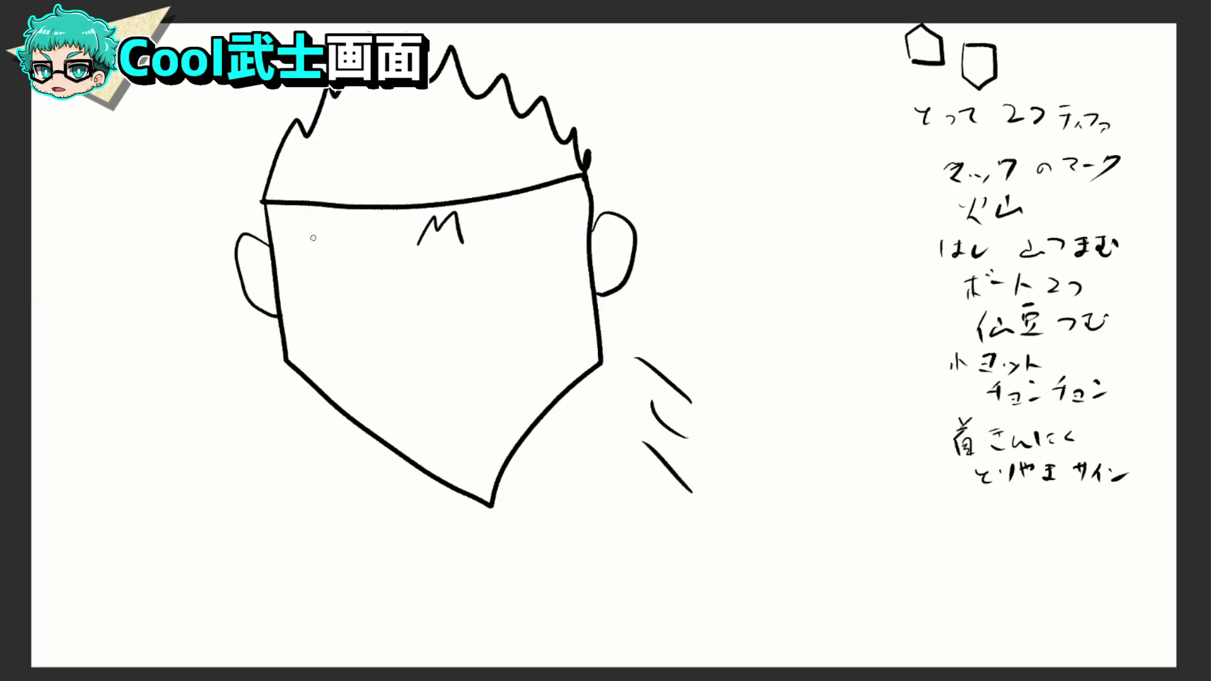
Draw two thin eyebrows on the face, with a half-closed, boat-shaped eye and small pupil under each.
left_click_drag(312, 231, 366, 237)
left_click_drag(504, 232, 559, 220)
mouse_move(315, 268)
left_mouse_down()
mouse_move(332, 296)
mouse_move(378, 266)
left_mouse_up()
left_click_drag(378, 266, 311, 268)
mouse_move(501, 264)
left_mouse_down()
mouse_move(564, 258)
mouse_move(498, 260)
left_mouse_up()
left_click_drag(532, 262, 533, 267)
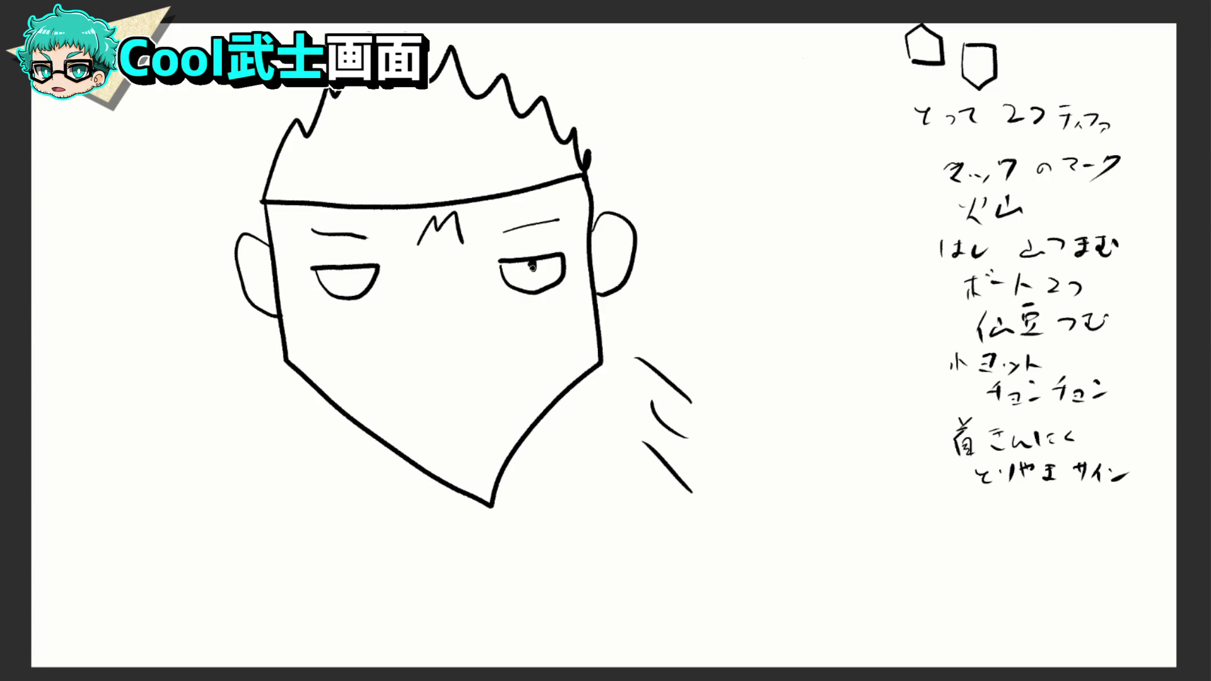
left_click_drag(346, 268, 348, 276)
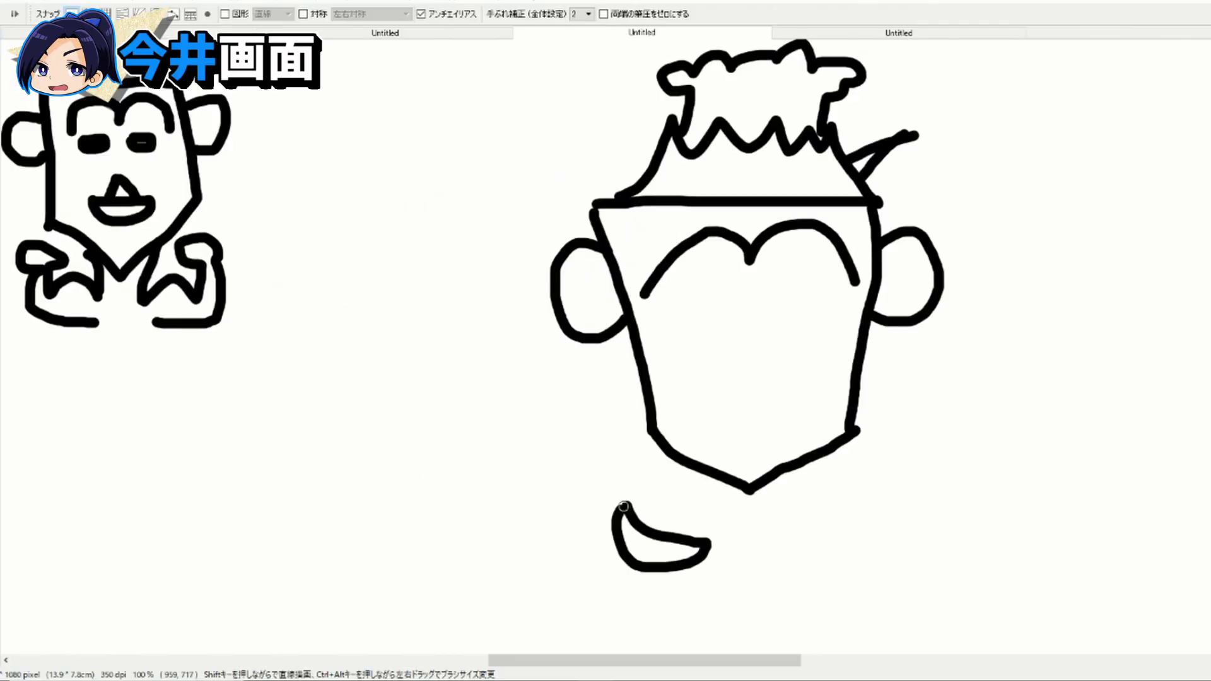
mouse_move(776, 547)
left_mouse_down()
mouse_move(814, 539)
mouse_move(787, 542)
left_mouse_up()
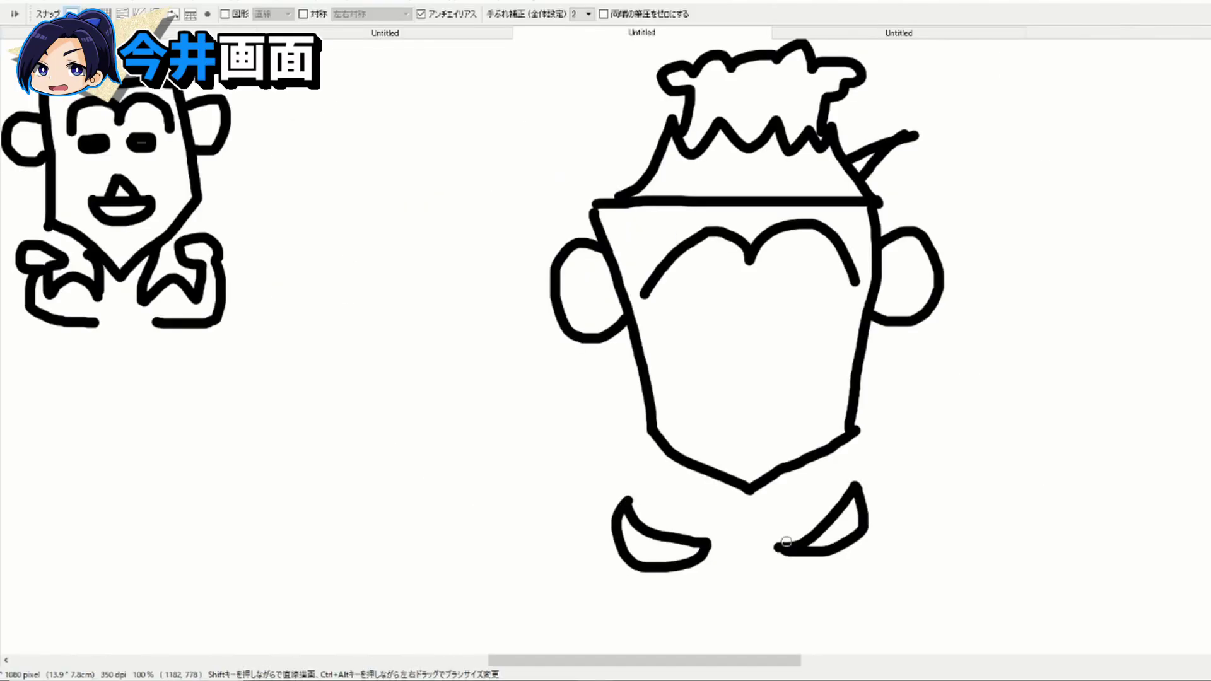
key("ctrl+z")
key("ctrl+z")
key("ctrl+z")
Draw two eyes with dot pupils under the double-arched hairline and a small mouth shape below them.
mouse_move(667, 308)
left_mouse_down()
mouse_move(729, 298)
mouse_move(672, 318)
left_mouse_up()
mouse_move(770, 300)
left_mouse_down()
mouse_move(827, 319)
mouse_move(774, 309)
left_mouse_up()
left_click(810, 308)
left_click(695, 310)
mouse_move(734, 406)
left_mouse_down()
mouse_move(740, 358)
mouse_move(758, 399)
left_mouse_up()
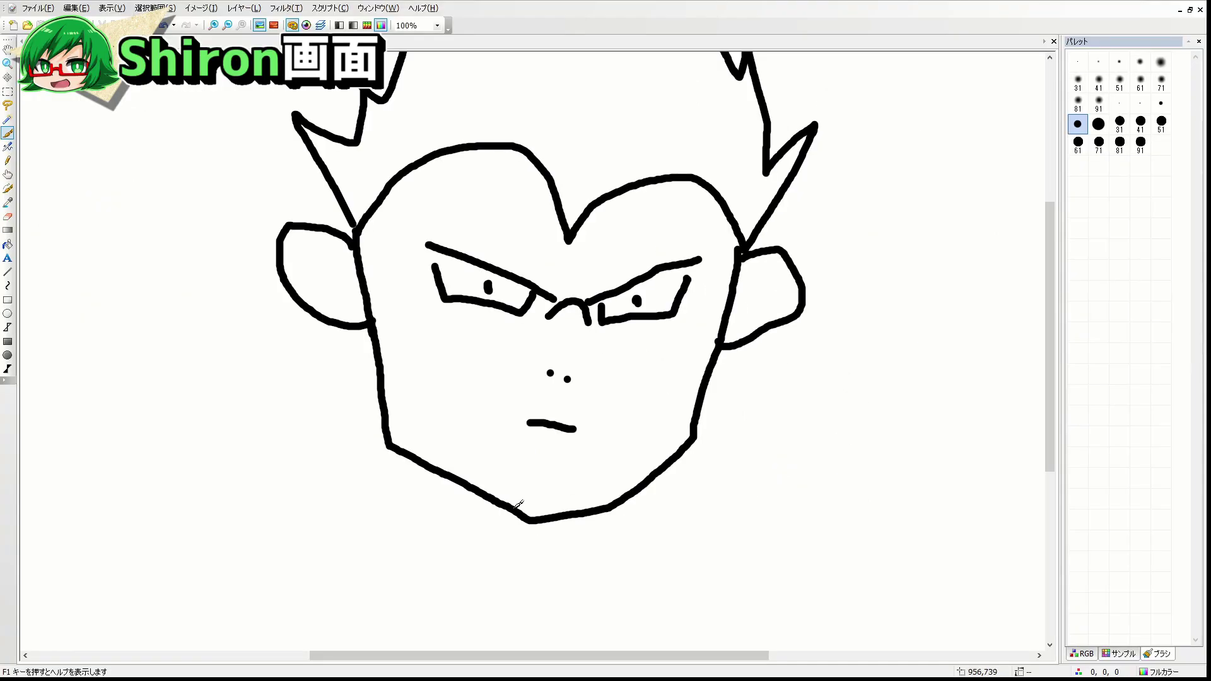
Draw the neck outline below the chin and two slanted muscle lines inside it.
left_click_drag(438, 474, 418, 597)
left_click_drag(656, 479, 697, 586)
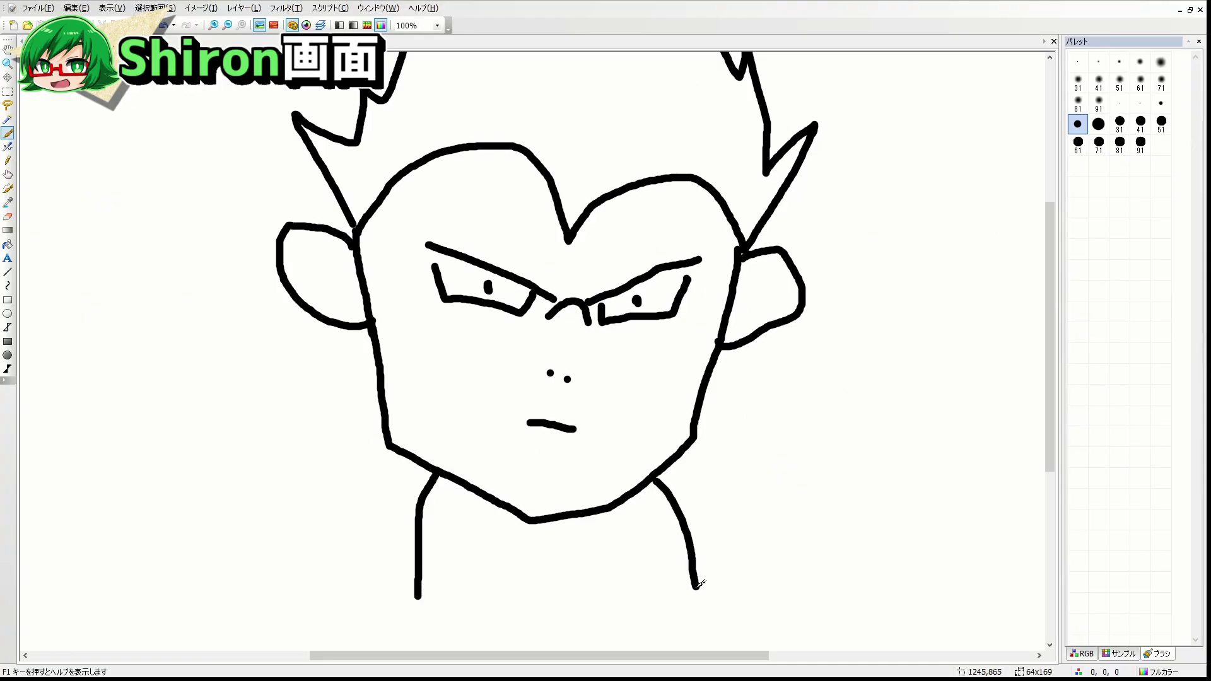
left_click_drag(490, 513, 530, 574)
left_click_drag(628, 525, 598, 562)
Handwrite the signature 鳥山明 beside the neck, with a long sweeping underline and a row of dashes.
left_click_drag(798, 367, 782, 464)
mouse_move(776, 401)
left_mouse_down()
mouse_move(817, 419)
mouse_move(814, 439)
left_mouse_up()
left_click_drag(779, 460, 670, 537)
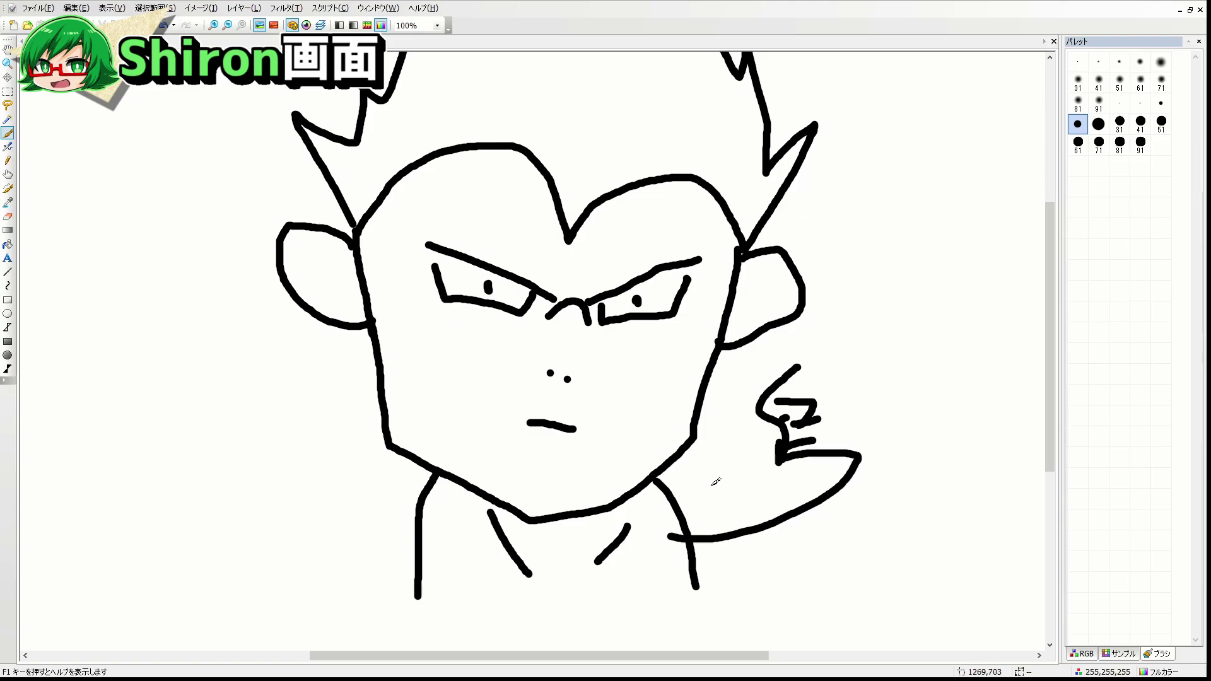
left_click_drag(691, 488, 801, 483)
mouse_move(901, 420)
left_mouse_down()
mouse_move(880, 466)
mouse_move(904, 473)
left_mouse_up()
mouse_move(880, 464)
left_mouse_down()
mouse_move(912, 491)
mouse_move(1042, 447)
left_mouse_up()
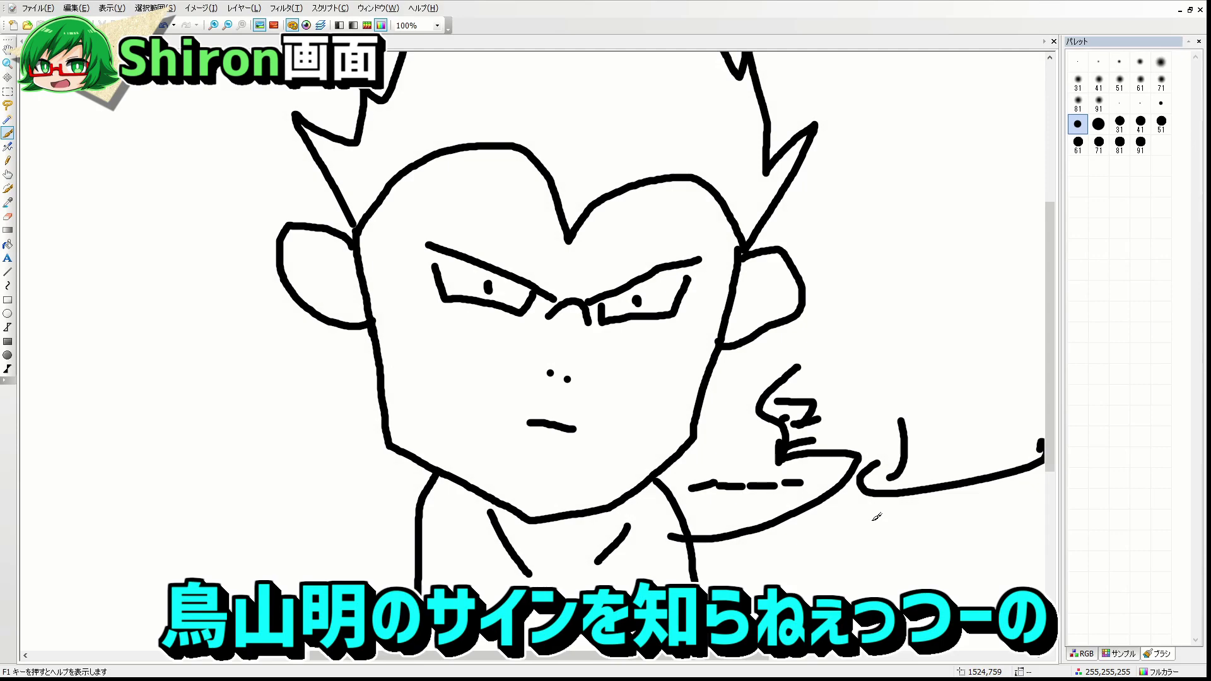
mouse_move(823, 531)
left_mouse_down()
mouse_move(856, 551)
mouse_move(899, 510)
mouse_move(848, 552)
mouse_move(949, 512)
mouse_move(996, 538)
left_mouse_up()
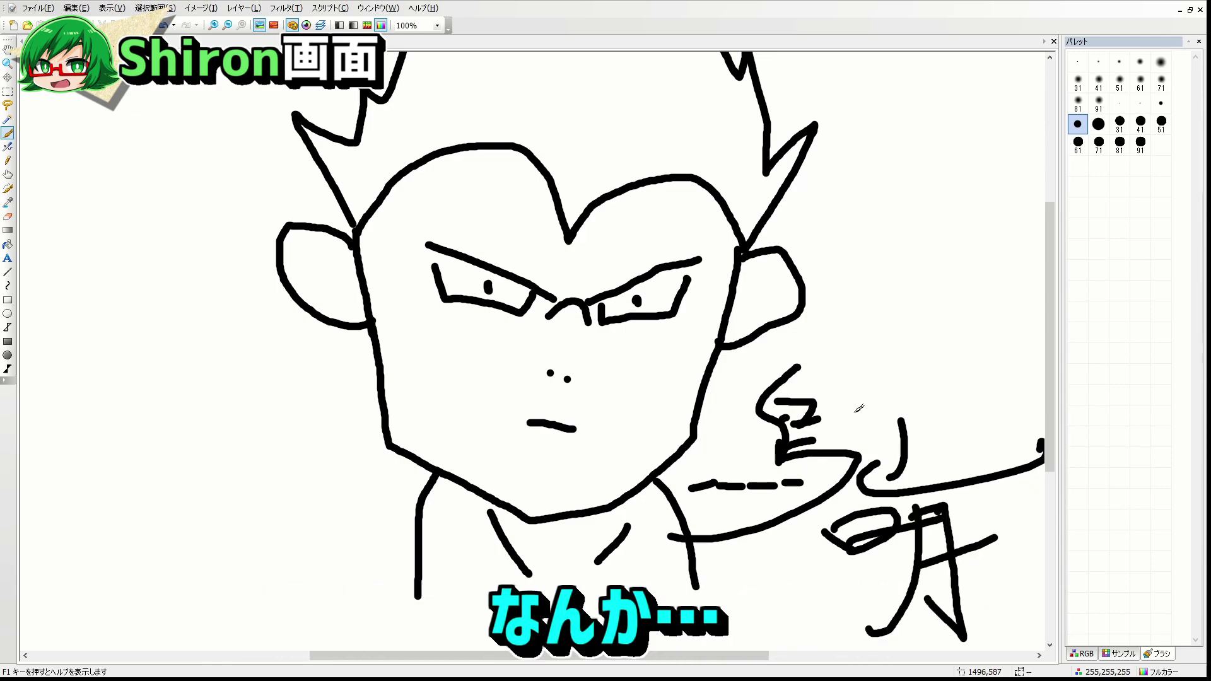
Thicken both slanted eyebrows into closed wedge shapes above the eyes.
mouse_move(593, 294)
left_mouse_down()
mouse_move(705, 235)
mouse_move(702, 259)
left_mouse_up()
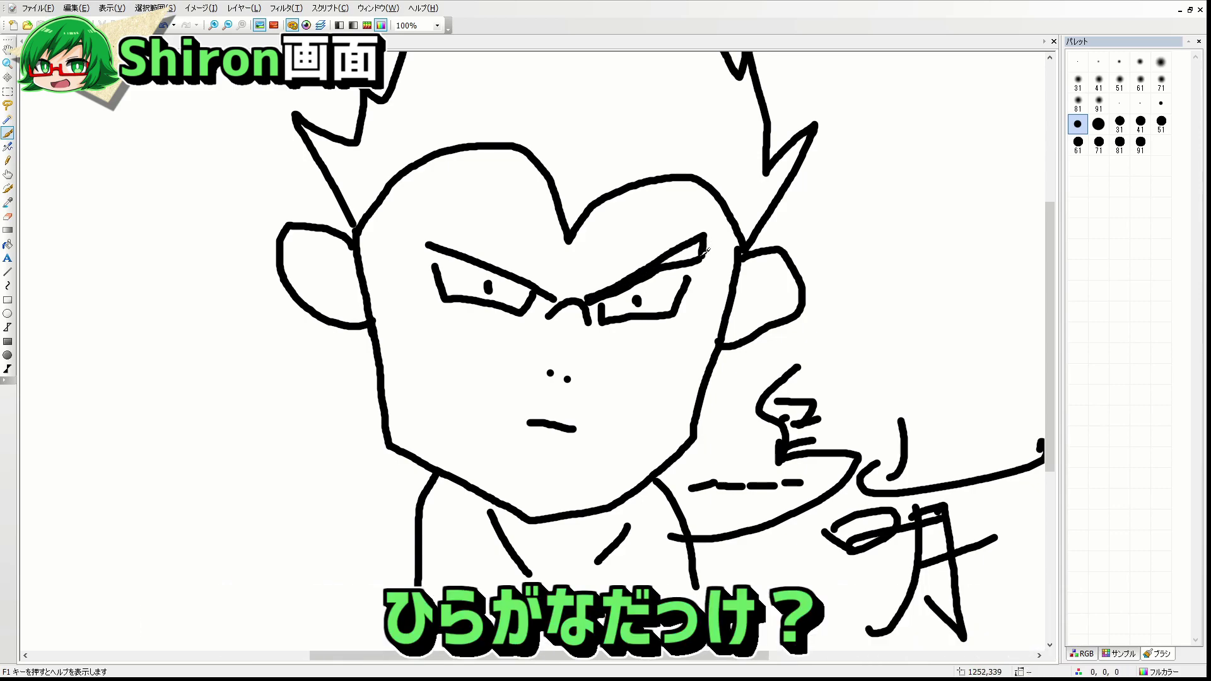
mouse_move(421, 246)
left_mouse_down()
mouse_move(423, 229)
mouse_move(560, 290)
left_mouse_up()
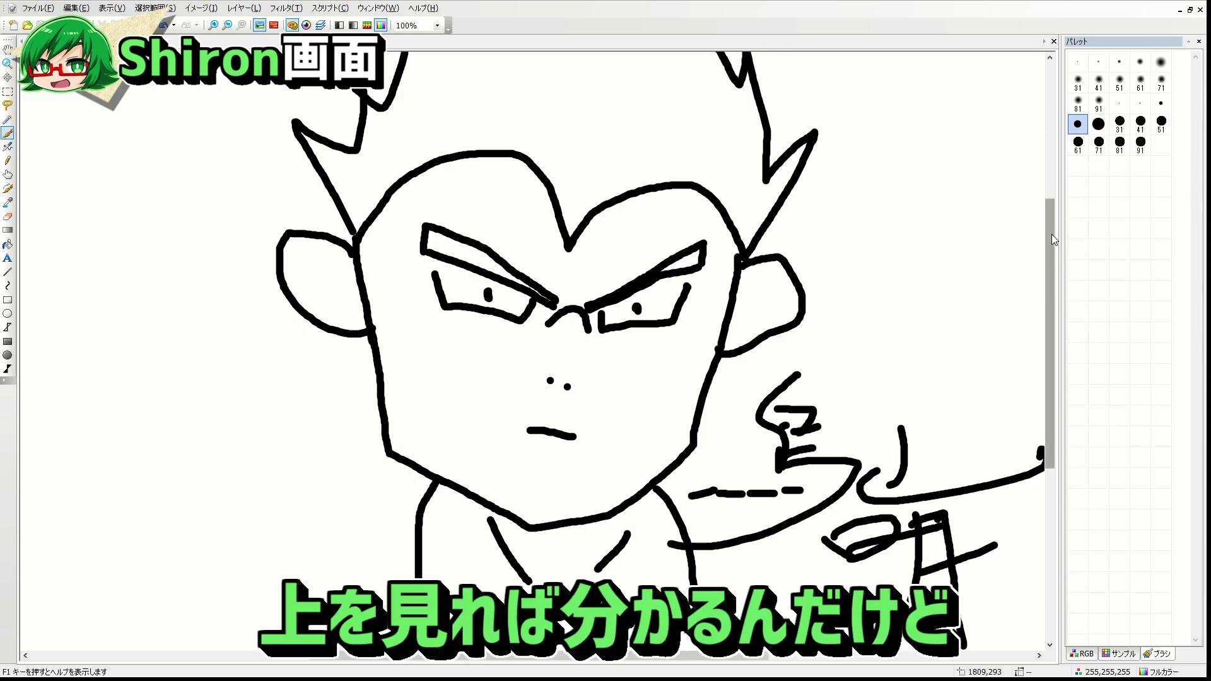
mouse_move(1051, 233)
left_mouse_down()
mouse_move(1055, 145)
mouse_move(1062, 233)
left_mouse_up()
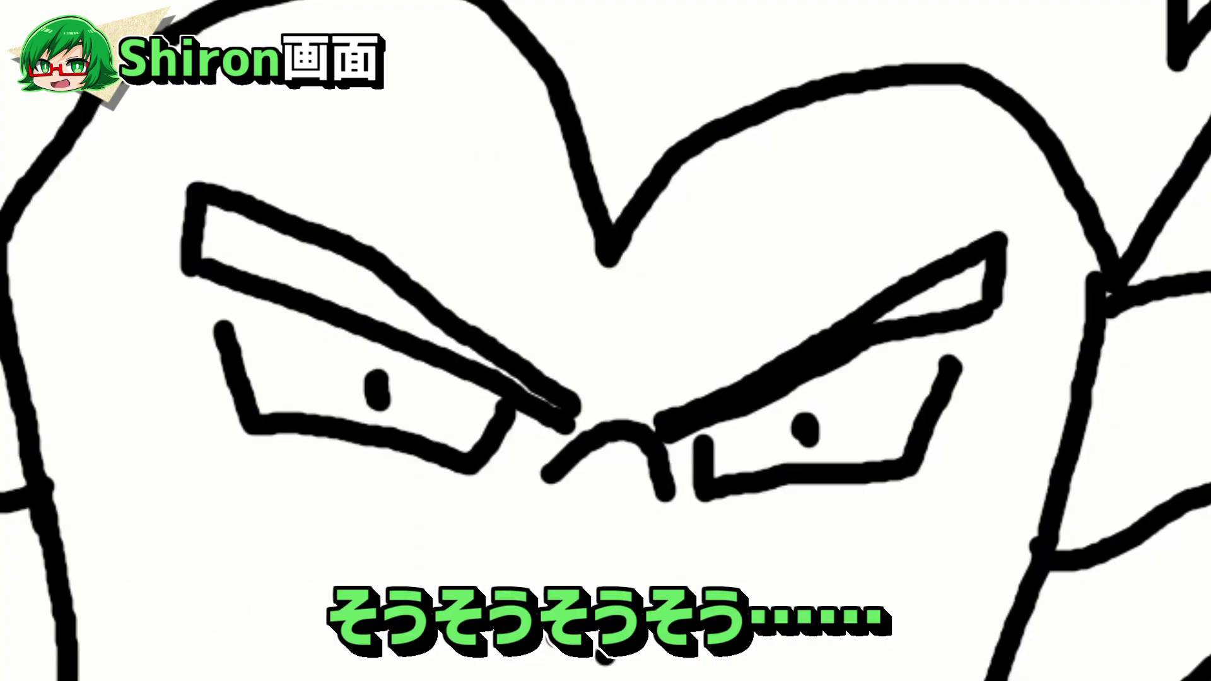
key("ctrl+z")
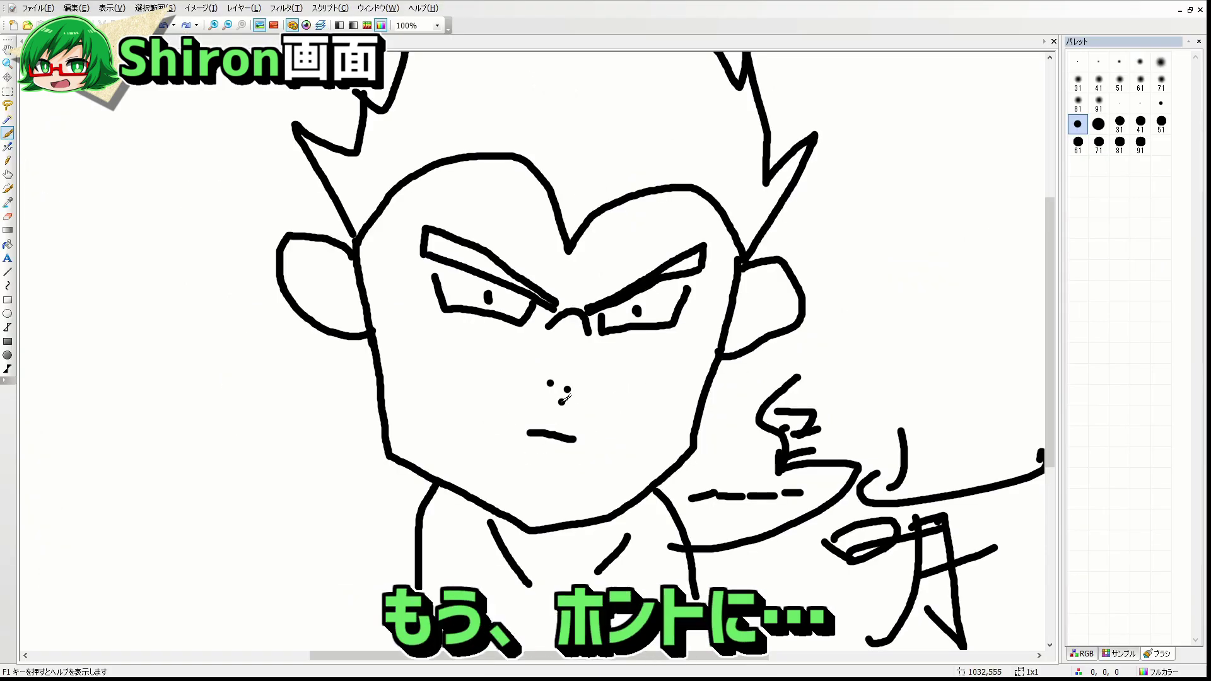
left_click(551, 383)
left_click(568, 389)
mouse_move(561, 403)
left_mouse_down()
mouse_move(518, 382)
mouse_move(575, 364)
left_mouse_up()
key("ctrl+z")
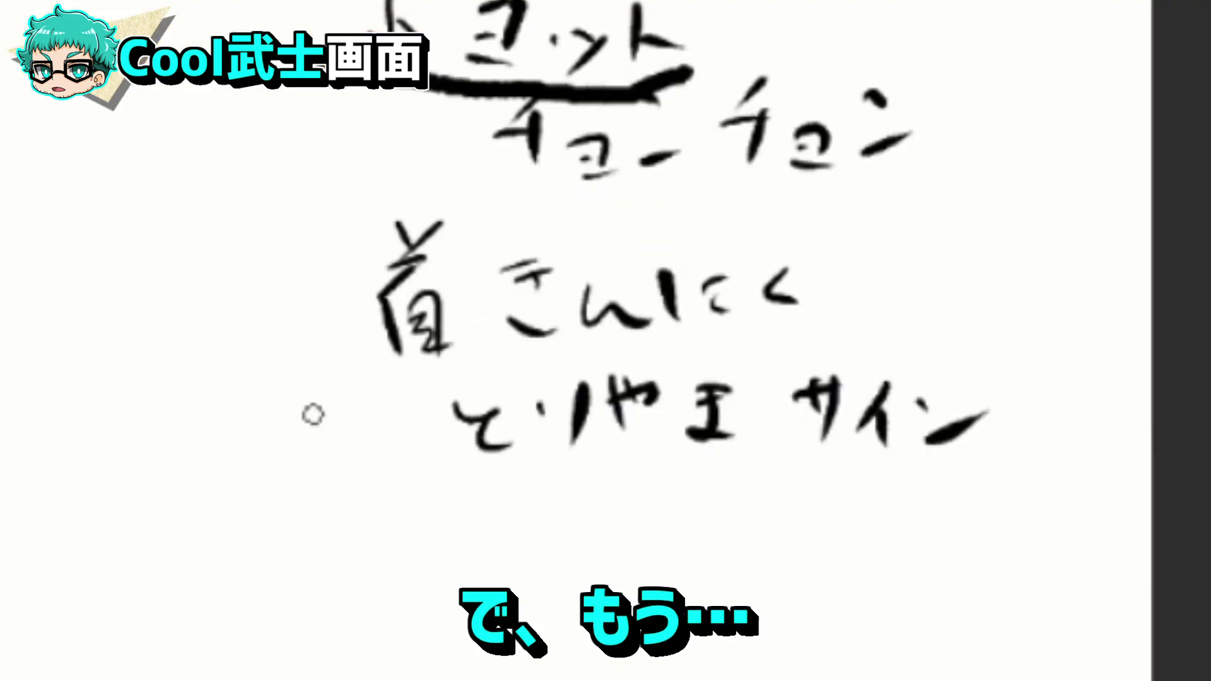
Circle the handwritten notes about the neck muscles and the Toriyama signature.
mouse_move(285, 262)
left_mouse_down()
mouse_move(296, 404)
mouse_move(782, 606)
mouse_move(860, 238)
mouse_move(222, 168)
mouse_move(291, 273)
left_mouse_up()
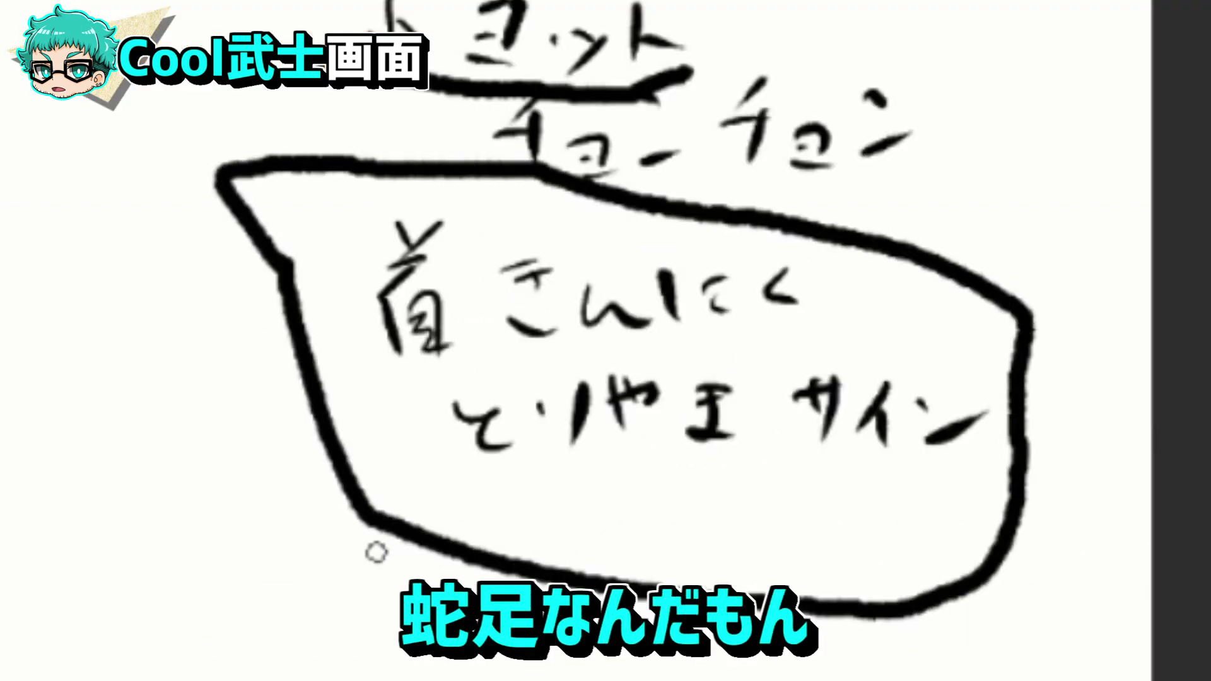
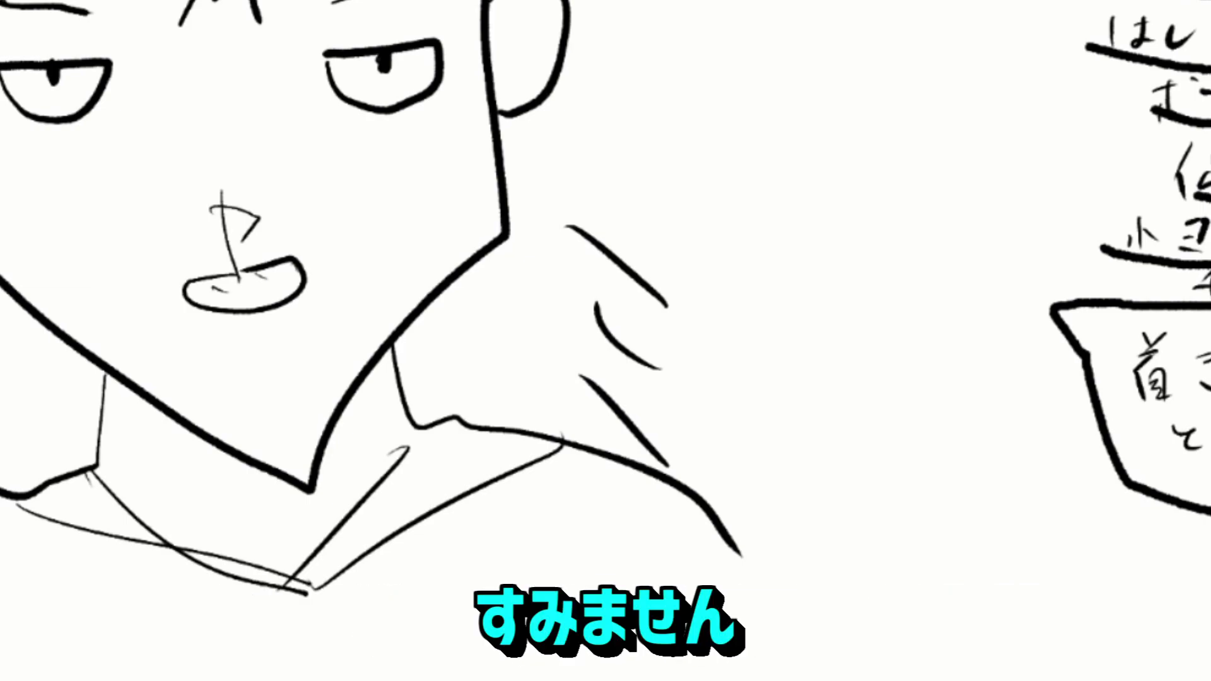
Draw a double-lined ear on each side of the open face outline.
mouse_move(448, 213)
left_mouse_down()
mouse_move(421, 193)
mouse_move(404, 235)
mouse_move(444, 261)
left_mouse_up()
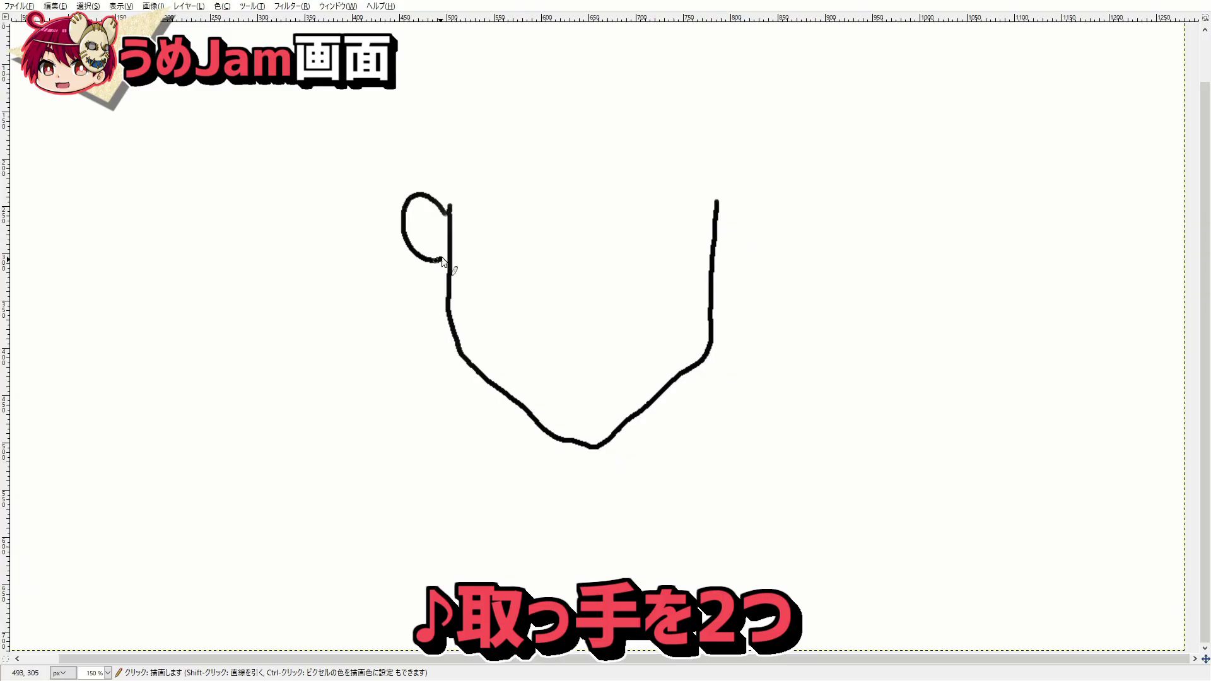
mouse_move(450, 196)
left_mouse_down()
mouse_move(397, 254)
mouse_move(448, 282)
left_mouse_up()
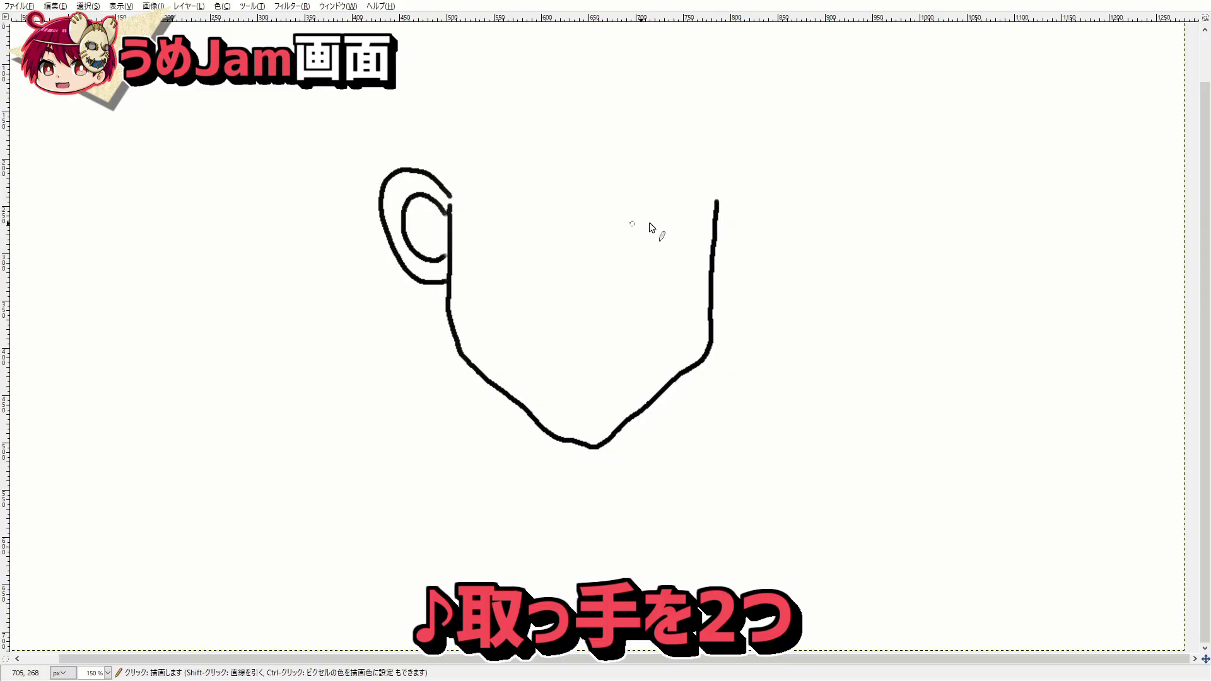
mouse_move(716, 211)
left_mouse_down()
mouse_move(743, 256)
mouse_move(716, 196)
mouse_move(733, 175)
mouse_move(780, 214)
mouse_move(764, 272)
mouse_move(712, 284)
left_mouse_up()
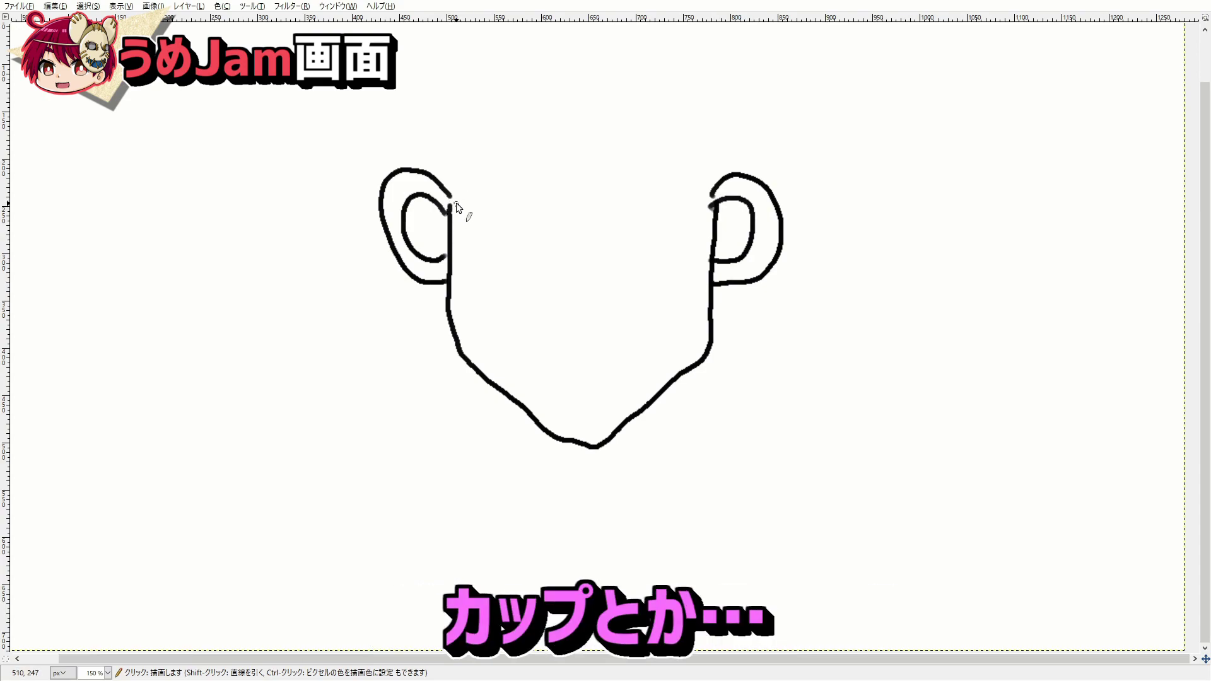
Draw an M-shaped double-arch hairline across the forehead and jagged spiky hair around both sides of the head.
mouse_move(451, 203)
left_mouse_down()
mouse_move(537, 97)
mouse_move(570, 125)
mouse_move(582, 195)
mouse_move(589, 153)
mouse_move(633, 95)
mouse_move(662, 133)
mouse_move(676, 211)
left_mouse_up()
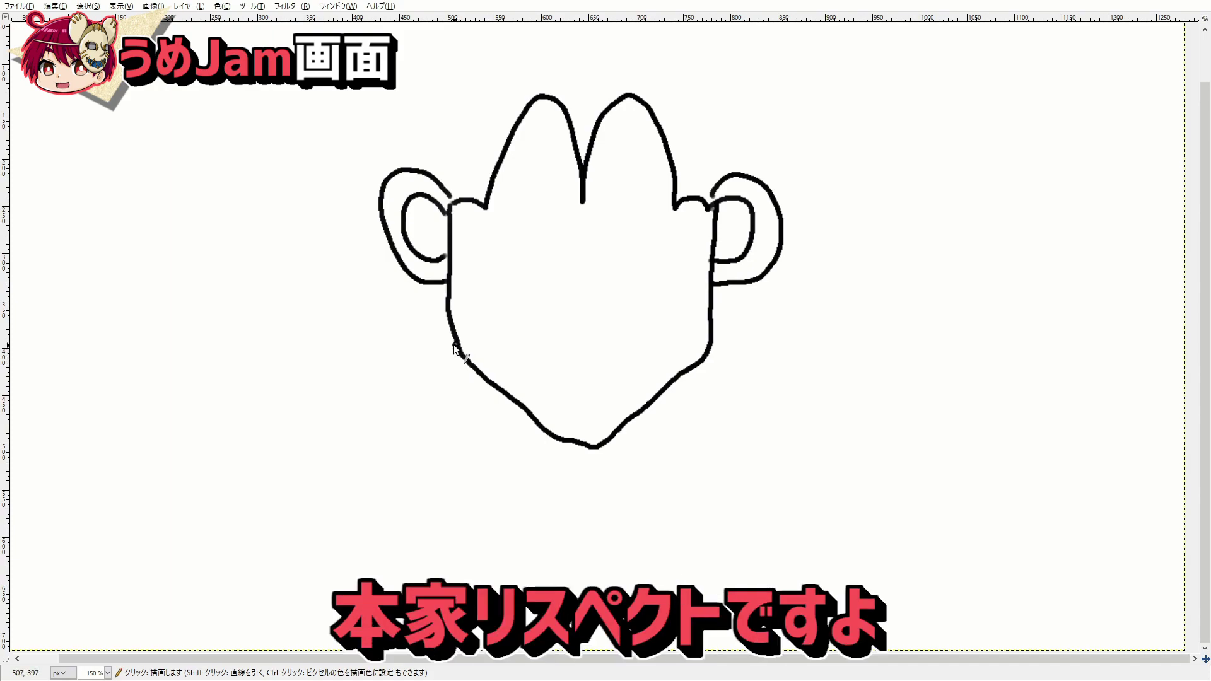
mouse_move(455, 348)
left_mouse_down()
mouse_move(381, 314)
mouse_move(330, 146)
mouse_move(366, 183)
mouse_move(401, 53)
mouse_move(470, 125)
mouse_move(485, 13)
left_mouse_up()
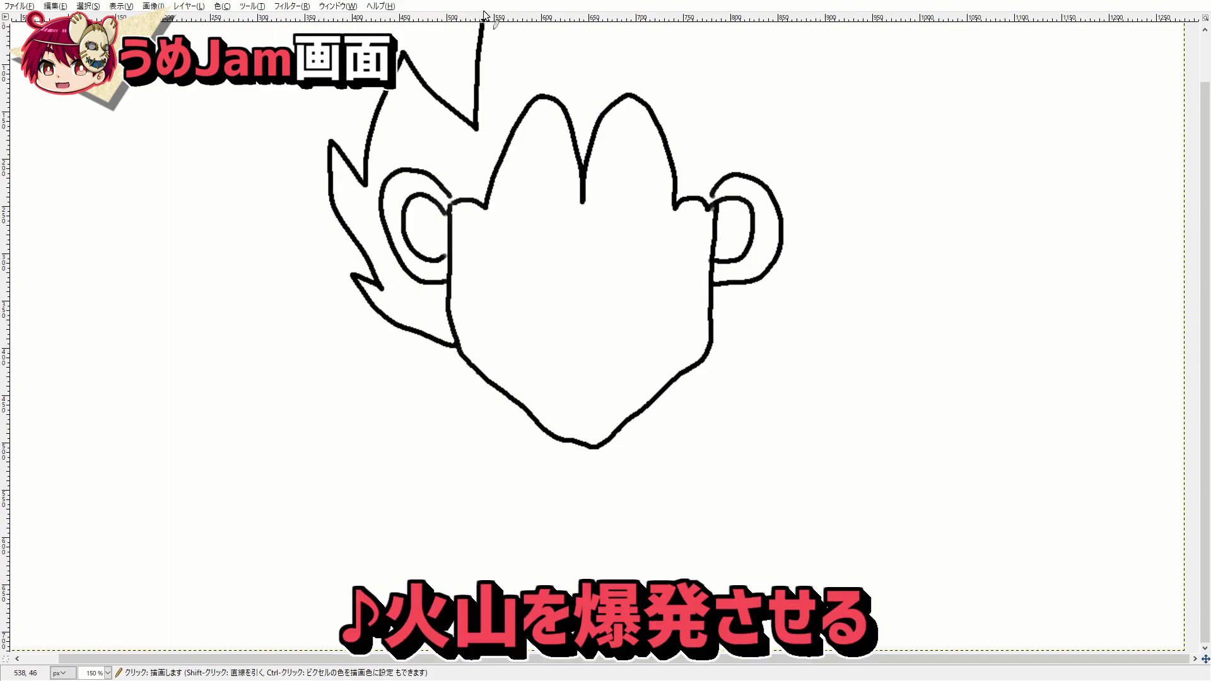
mouse_move(721, 27)
left_mouse_down()
mouse_move(696, 98)
mouse_move(794, 85)
mouse_move(742, 157)
mouse_move(850, 187)
mouse_move(761, 279)
mouse_move(800, 322)
mouse_move(656, 394)
left_mouse_up()
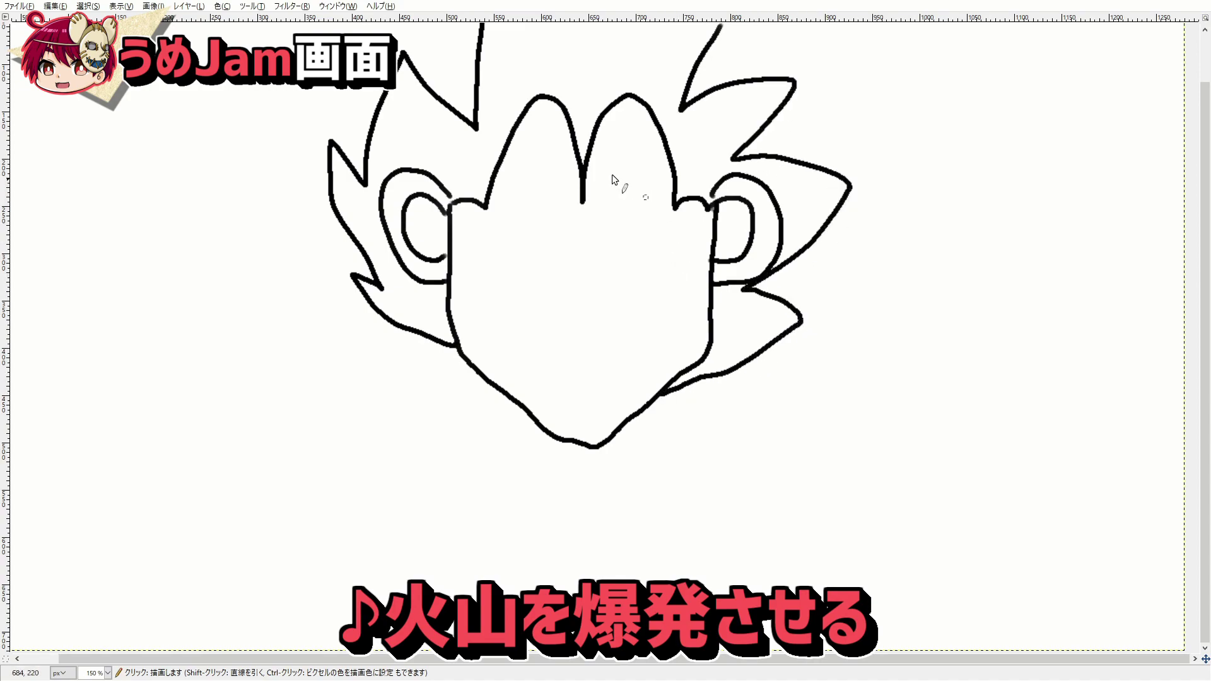
Draw two slanted chopstick-shaped eyebrows with a small 山 character pinched between them.
mouse_move(453, 206)
left_mouse_down()
mouse_move(558, 246)
mouse_move(473, 226)
mouse_move(456, 202)
left_mouse_up()
mouse_move(582, 240)
left_mouse_down()
mouse_move(585, 221)
mouse_move(572, 240)
left_mouse_up()
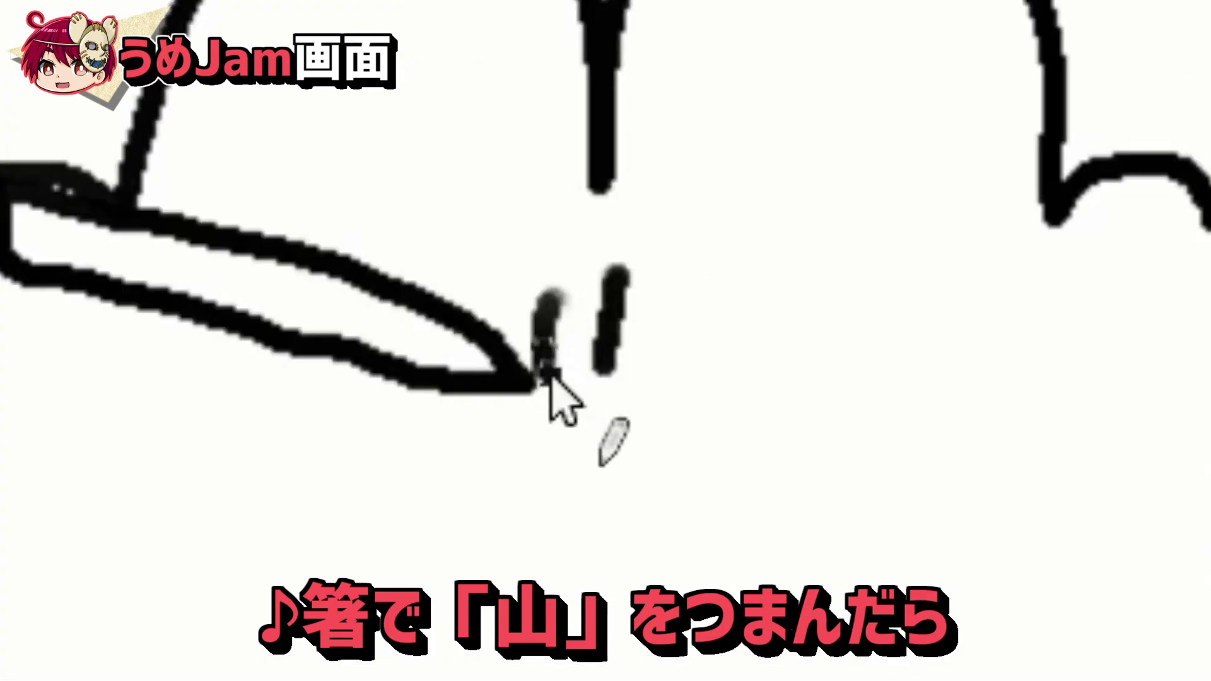
mouse_move(551, 376)
left_mouse_down()
mouse_move(665, 320)
mouse_move(662, 405)
left_mouse_up()
mouse_move(1053, 199)
left_mouse_down()
mouse_move(946, 270)
mouse_move(655, 411)
mouse_move(805, 413)
mouse_move(1059, 281)
mouse_move(1066, 209)
left_mouse_up()
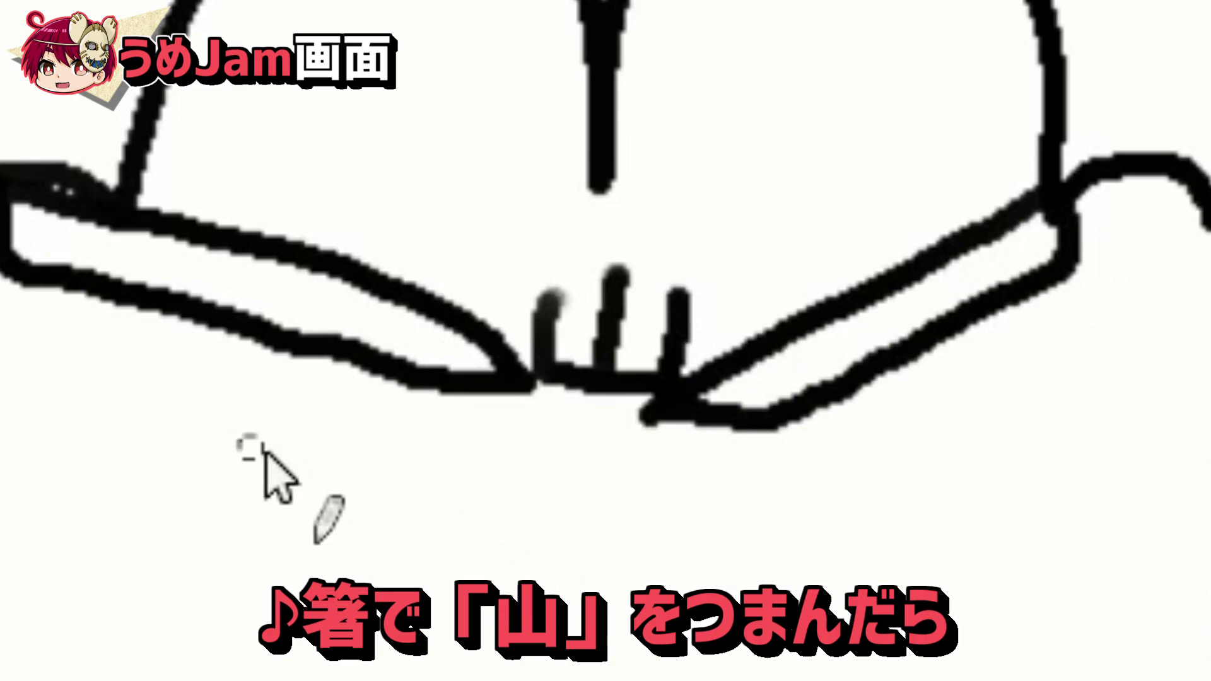
Draw boat-shaped eyes with round pupils under the eyebrows and two short cheek lines beneath each eye.
mouse_move(49, 287)
left_mouse_down()
mouse_move(54, 396)
mouse_move(207, 434)
mouse_move(400, 472)
mouse_move(465, 372)
left_mouse_up()
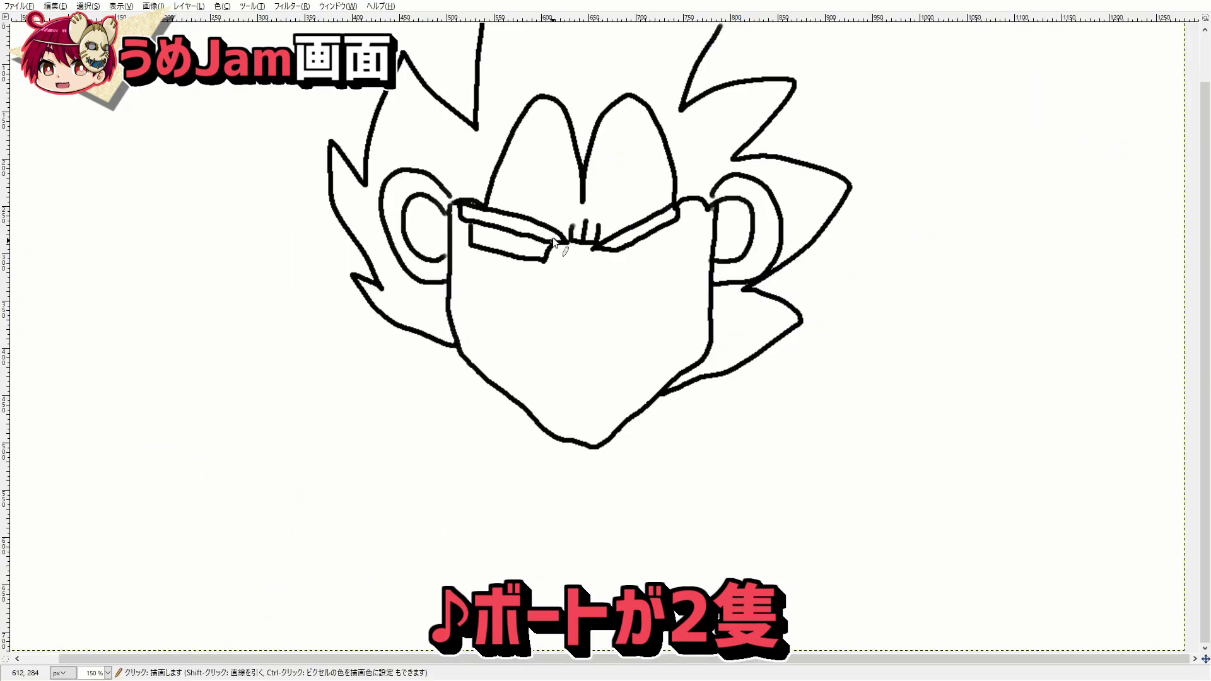
mouse_move(624, 250)
left_mouse_down()
mouse_move(628, 263)
mouse_move(685, 248)
mouse_move(678, 224)
mouse_move(652, 252)
left_mouse_up()
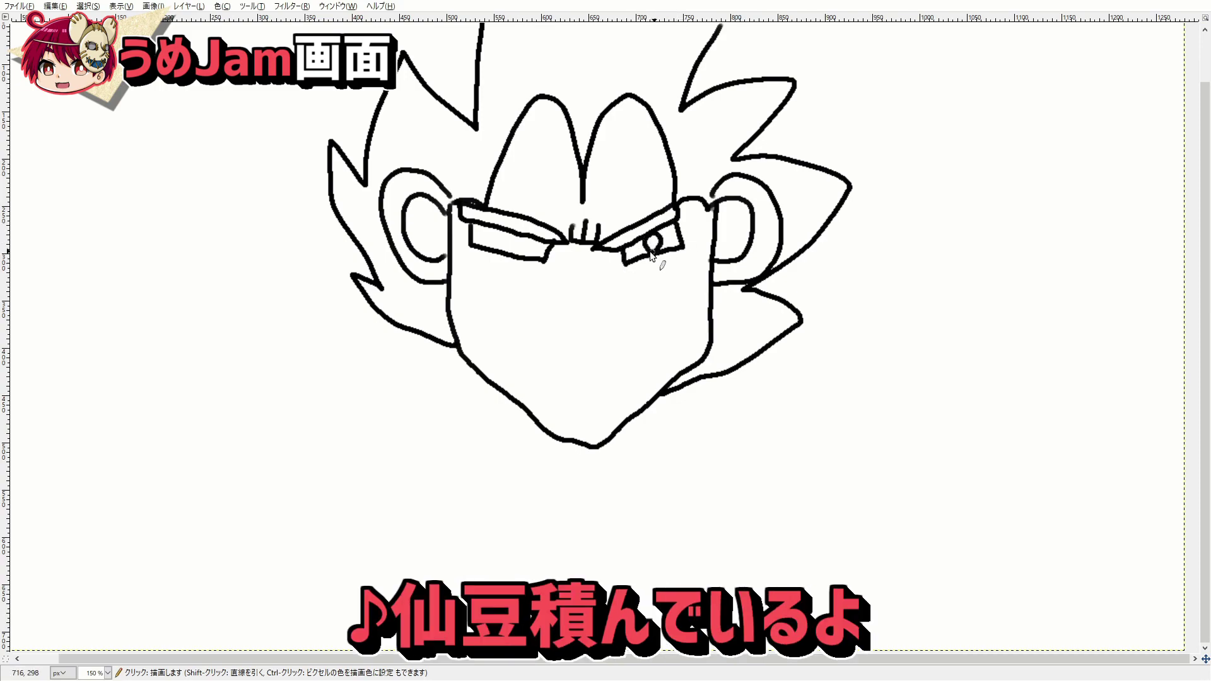
left_click_drag(513, 236, 516, 253)
left_click_drag(455, 279, 518, 293)
mouse_move(645, 277)
left_mouse_down()
mouse_move(679, 268)
mouse_move(696, 282)
left_mouse_up()
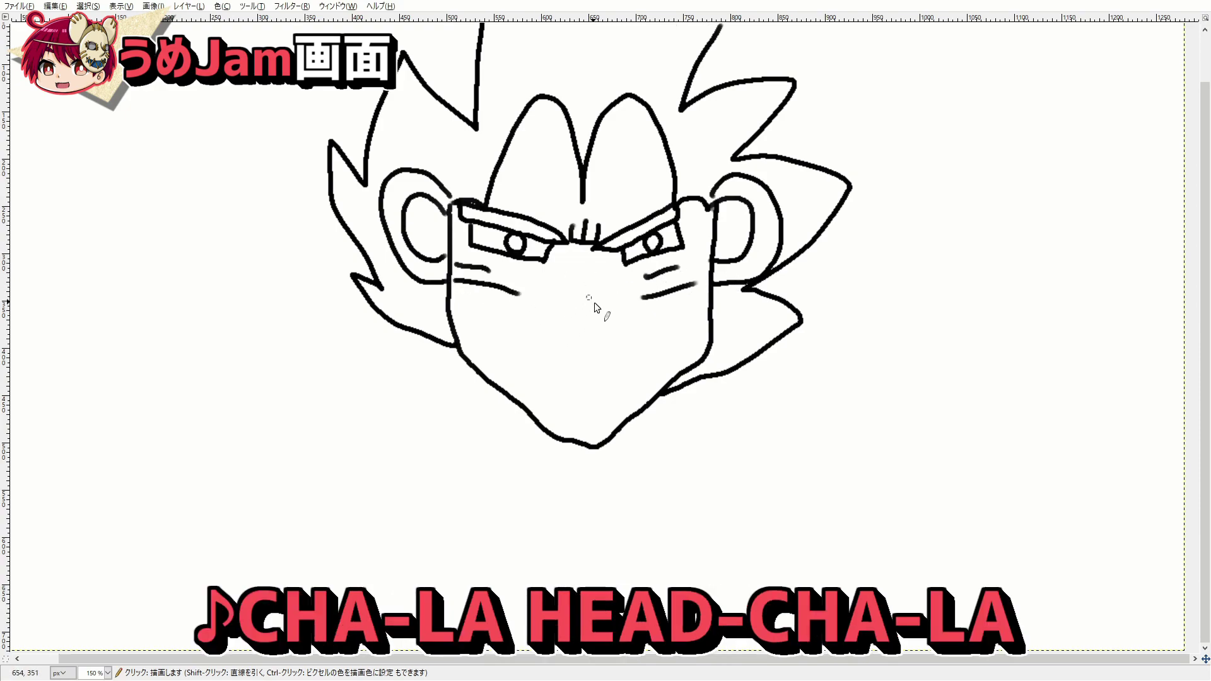
Draw a small sailboat-shaped nose and mouth with a short lip line underneath.
mouse_move(575, 298)
left_mouse_down()
mouse_move(566, 377)
mouse_move(576, 314)
mouse_move(595, 345)
mouse_move(555, 374)
mouse_move(628, 349)
mouse_move(644, 328)
left_mouse_up()
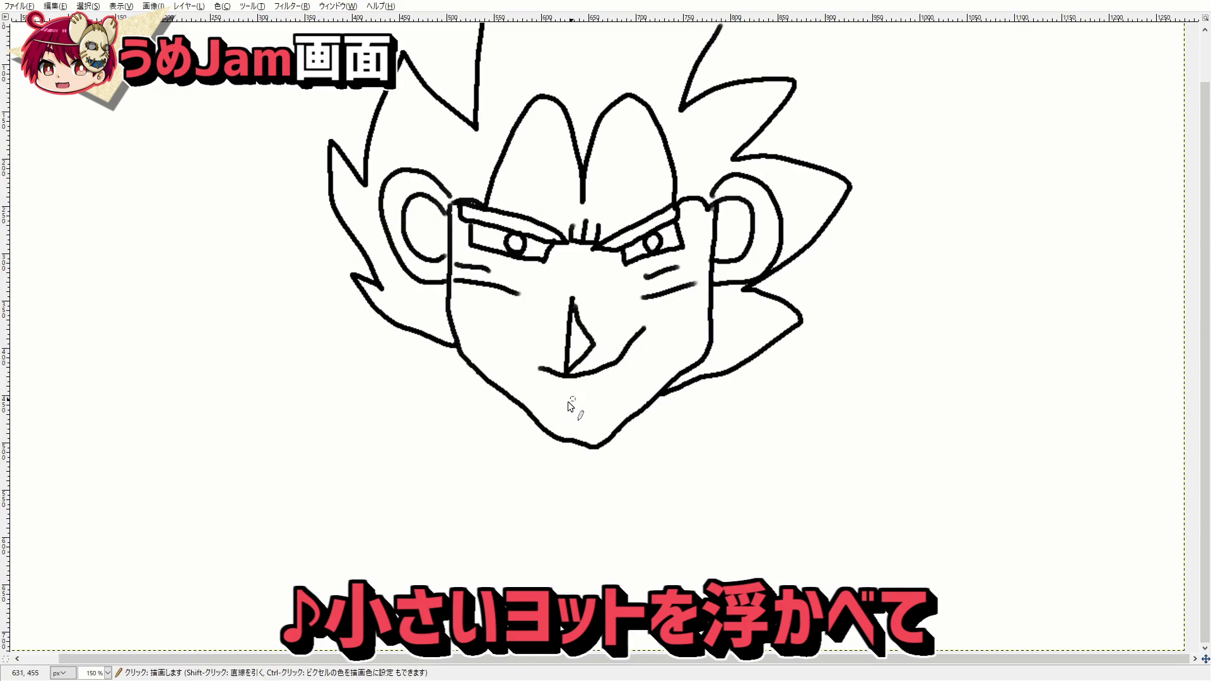
left_click_drag(554, 397, 584, 399)
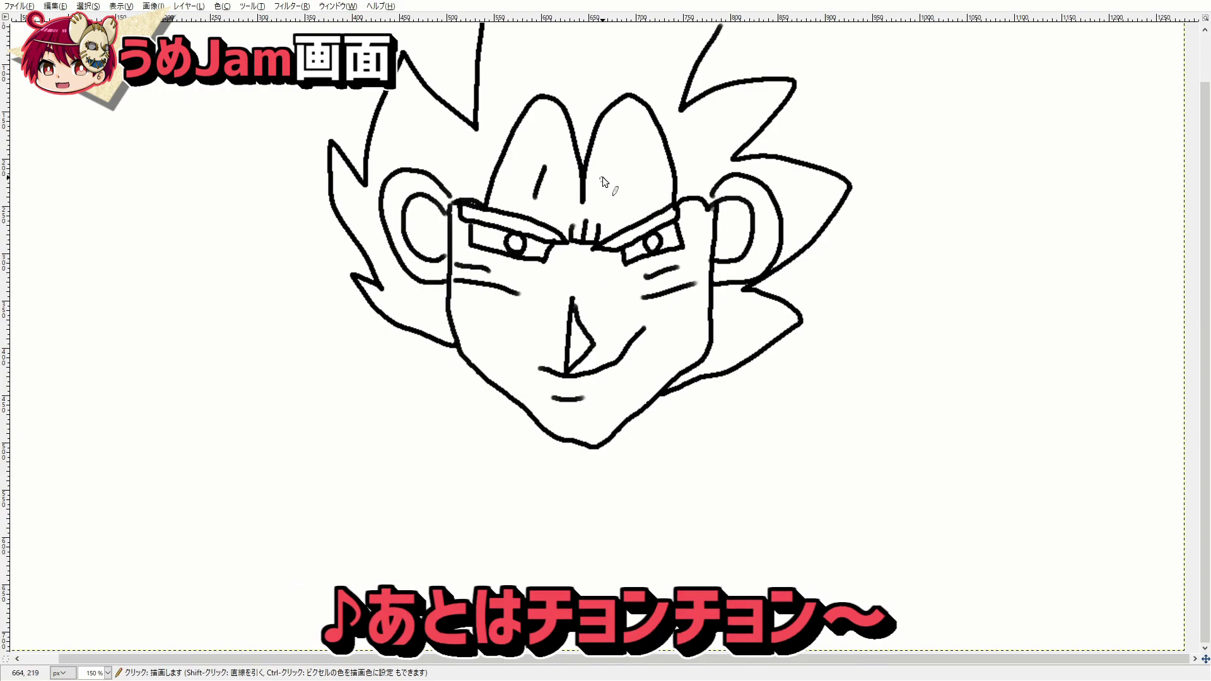
Add short vertical accent strokes inside the two arches of the hairline.
left_click_drag(604, 170, 609, 202)
left_click_drag(644, 144, 650, 174)
left_click_drag(537, 145, 508, 184)
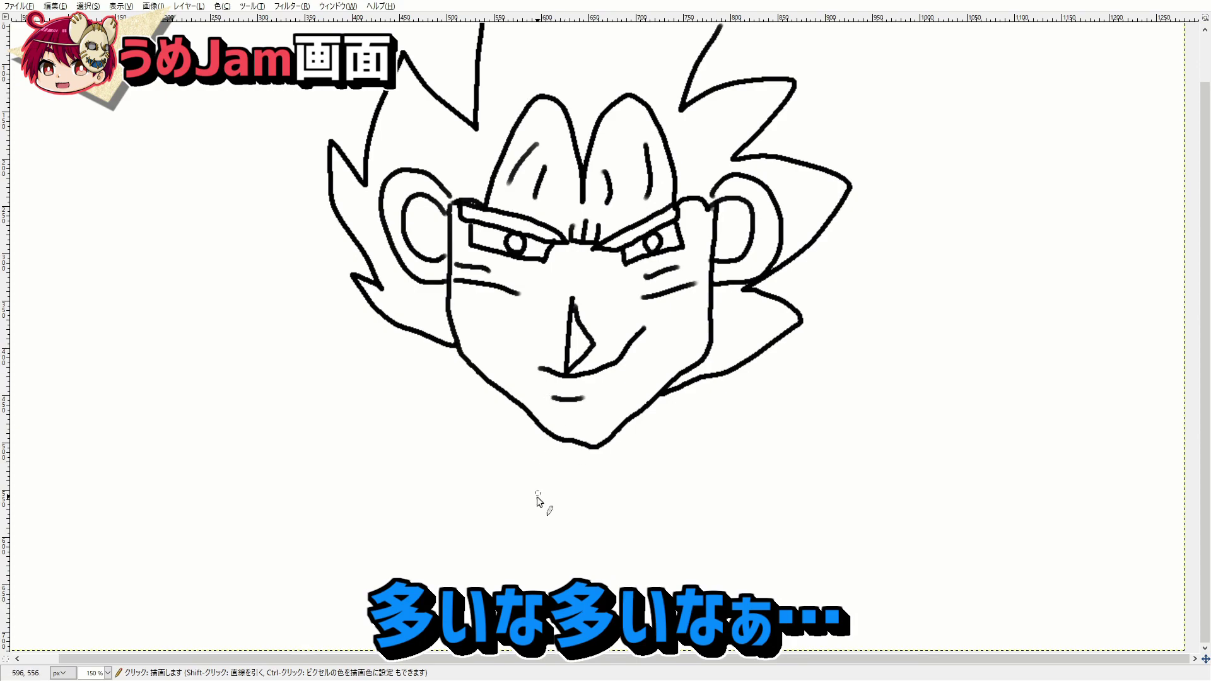
Draw the neck with two inner muscle lines and a sloping shoulder line on each side.
left_click_drag(527, 462, 543, 490)
left_click_drag(645, 454, 617, 513)
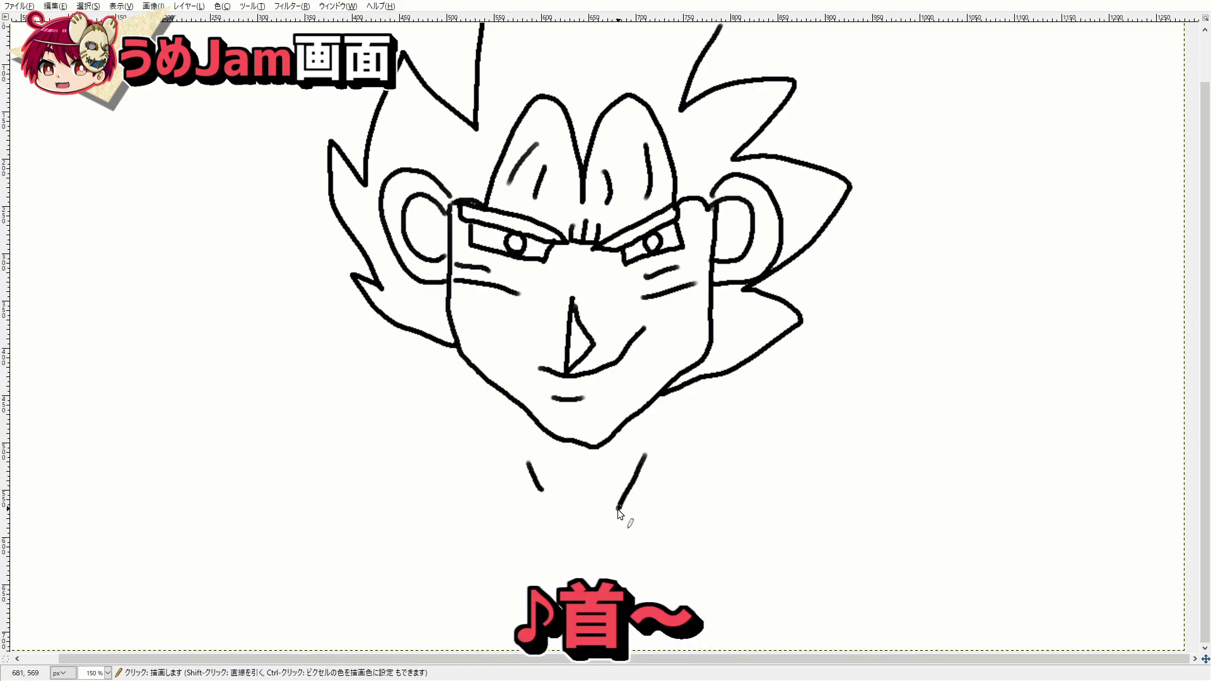
left_click_drag(523, 410, 475, 512)
left_click_drag(647, 409, 699, 521)
left_click_drag(490, 466, 424, 550)
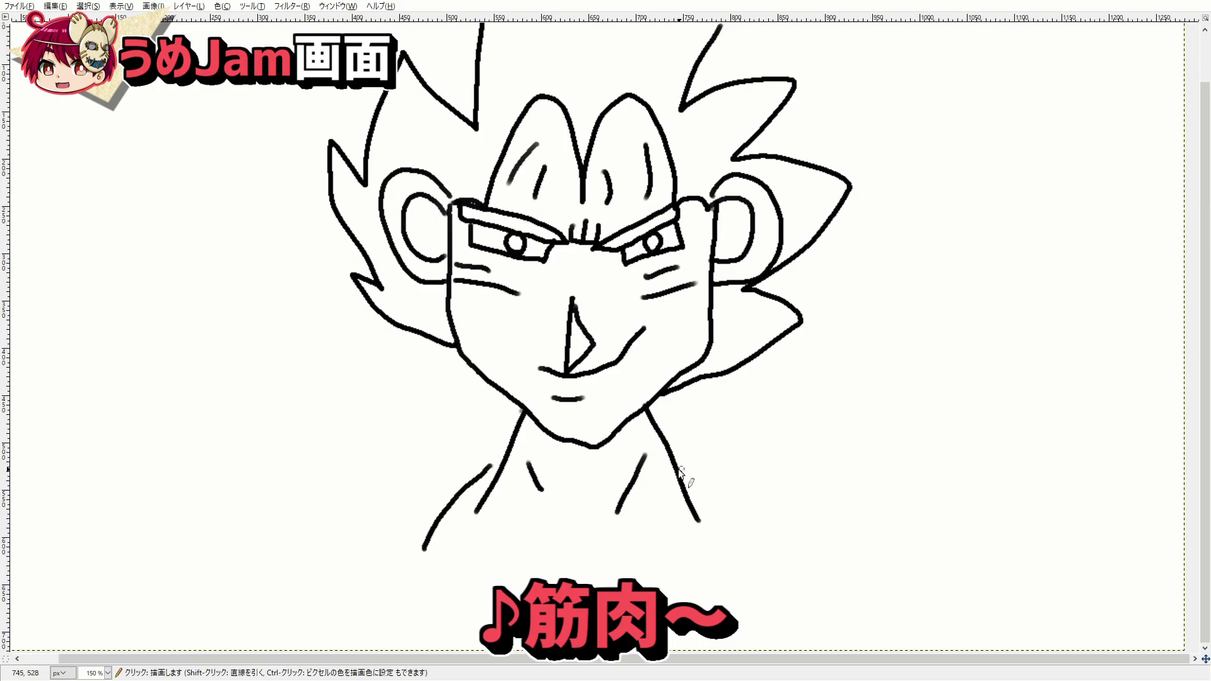
left_click_drag(681, 463, 745, 558)
Handwrite the signature とりやまあきら beside the neck, ending in a long stroke sweeping back to the shoulder.
mouse_move(738, 418)
left_mouse_down()
mouse_move(765, 396)
mouse_move(746, 458)
left_mouse_up()
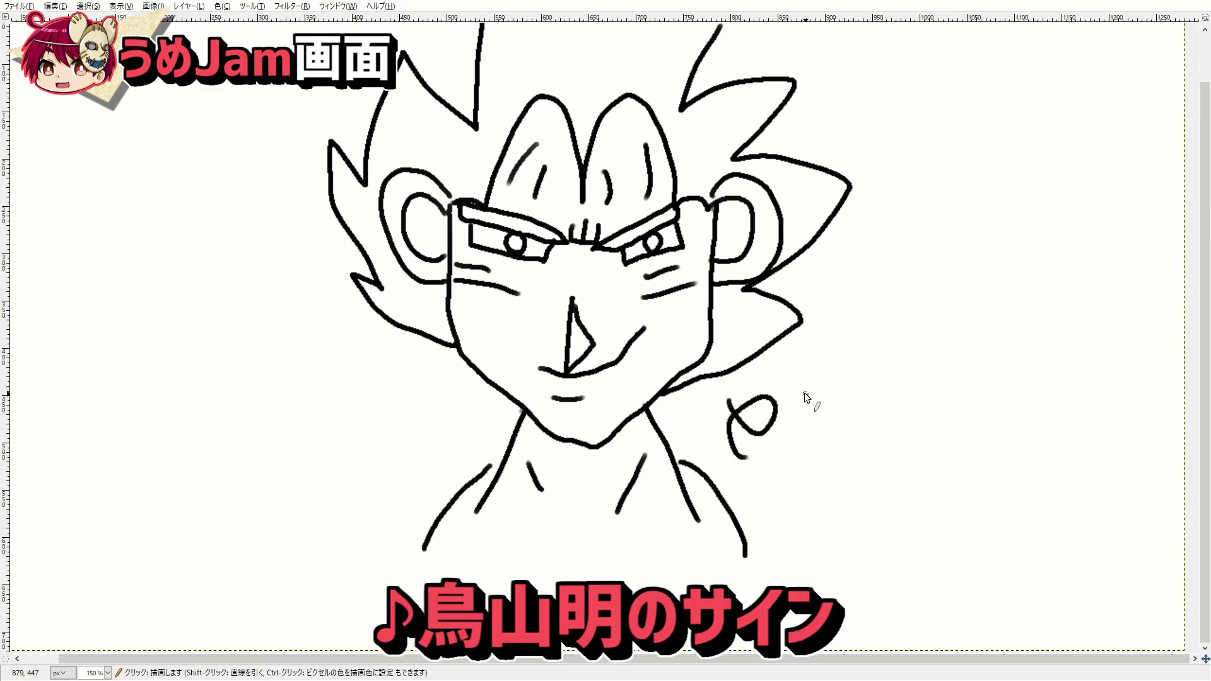
left_click_drag(792, 392, 793, 420)
left_click_drag(815, 386, 793, 455)
left_click_drag(823, 407, 882, 417)
left_click_drag(858, 364, 863, 381)
left_click_drag(844, 366, 834, 443)
left_click_drag(873, 386, 910, 376)
mouse_move(875, 399)
left_mouse_down()
mouse_move(887, 378)
mouse_move(907, 404)
left_mouse_up()
mouse_move(929, 359)
left_mouse_down()
mouse_move(933, 417)
mouse_move(945, 367)
left_mouse_up()
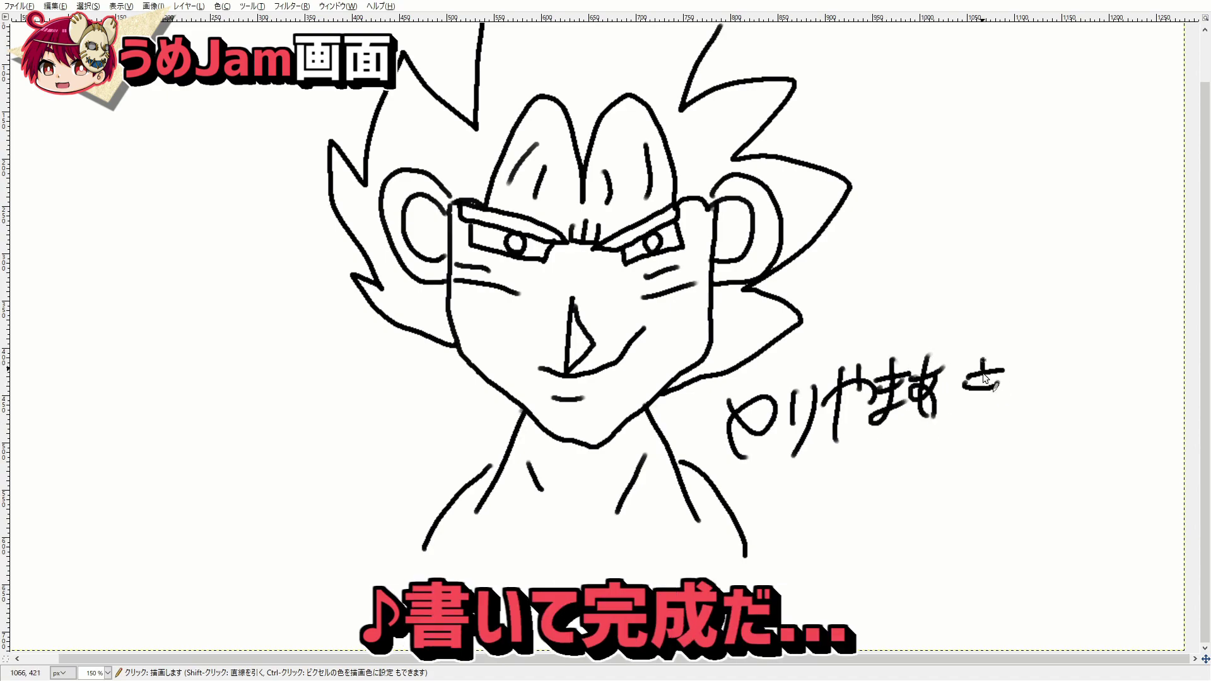
left_click_drag(1016, 334, 1025, 346)
mouse_move(1000, 399)
left_mouse_down()
mouse_move(1012, 385)
mouse_move(789, 523)
mouse_move(743, 530)
left_mouse_up()
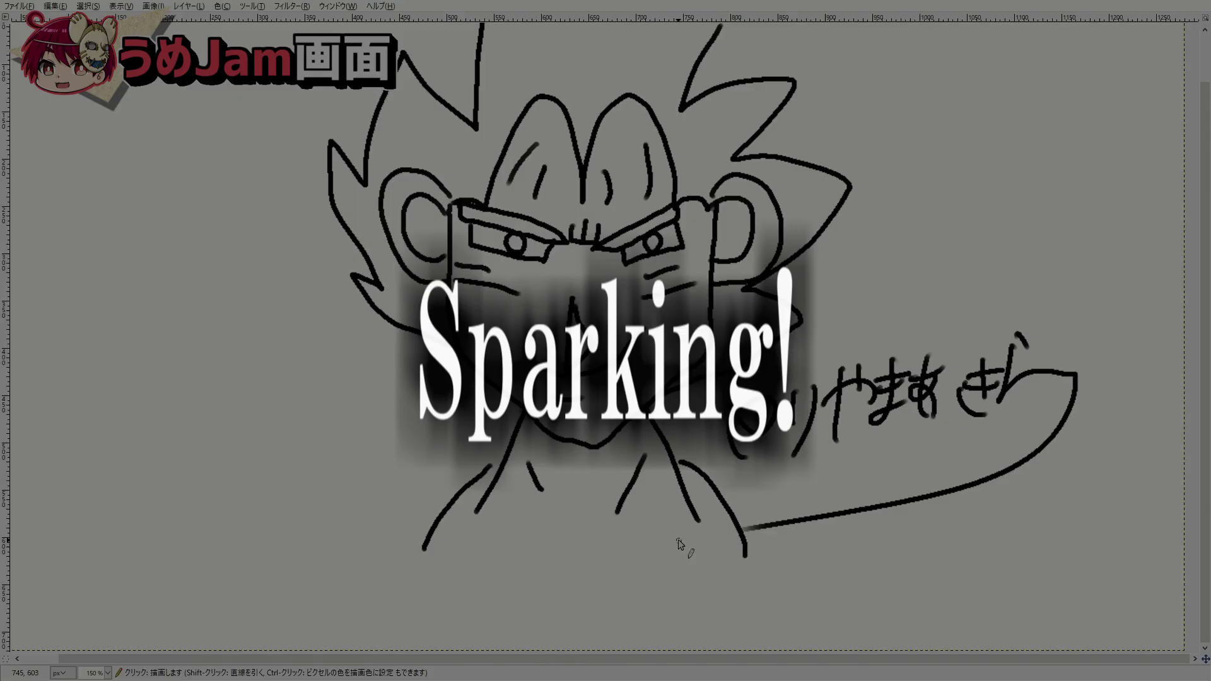